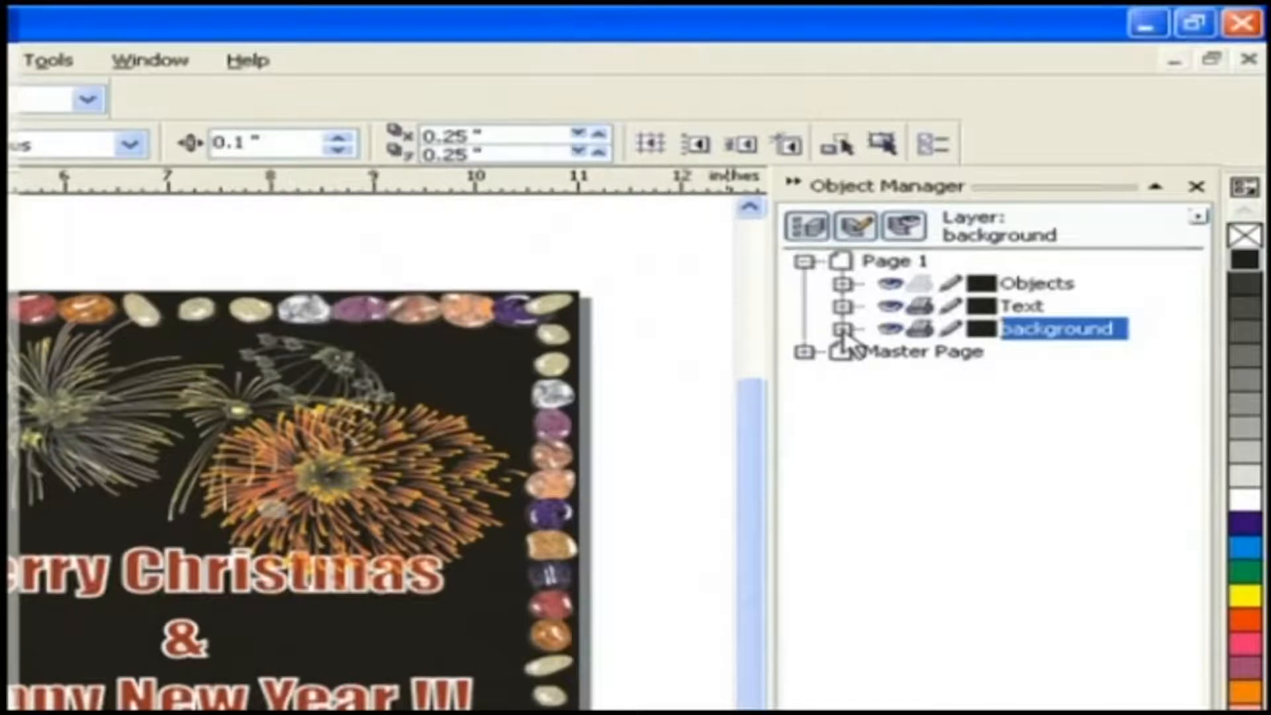
- Expand the Objects, Text and background layers in the object tree to examine what each contains
{"action": "left_click", "coordinate": [865, 349]}
{"action": "left_click", "coordinate": [842, 306]}
{"action": "left_click", "coordinate": [881, 329]}
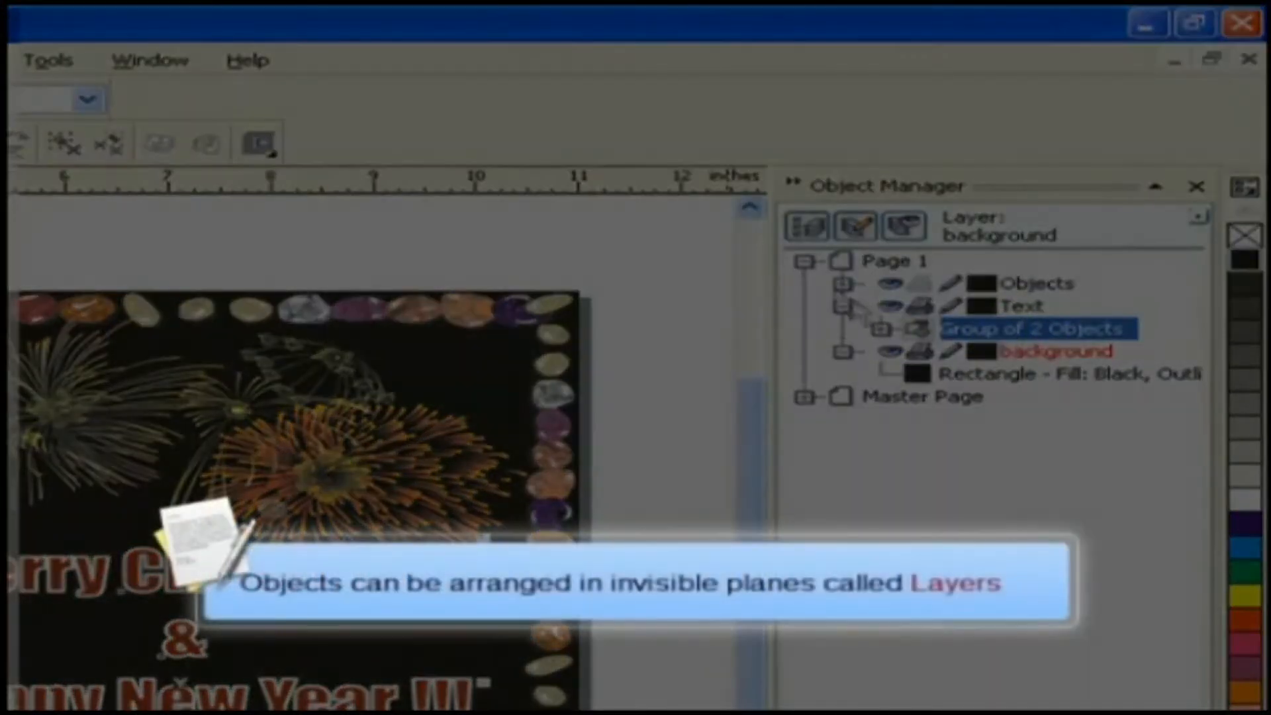
{"action": "left_click", "coordinate": [842, 283]}
{"action": "left_click", "coordinate": [979, 306]}
{"action": "left_click", "coordinate": [967, 329]}
{"action": "left_click", "coordinate": [979, 351]}
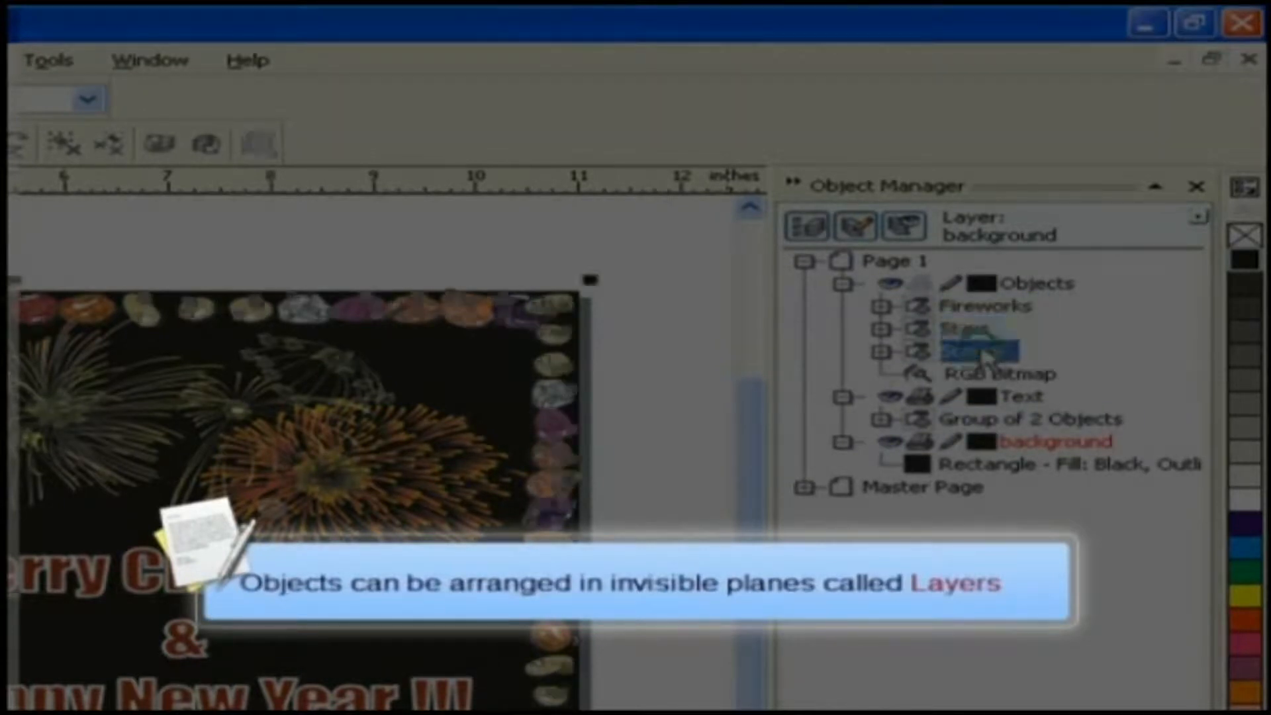
{"action": "left_click", "coordinate": [989, 374]}
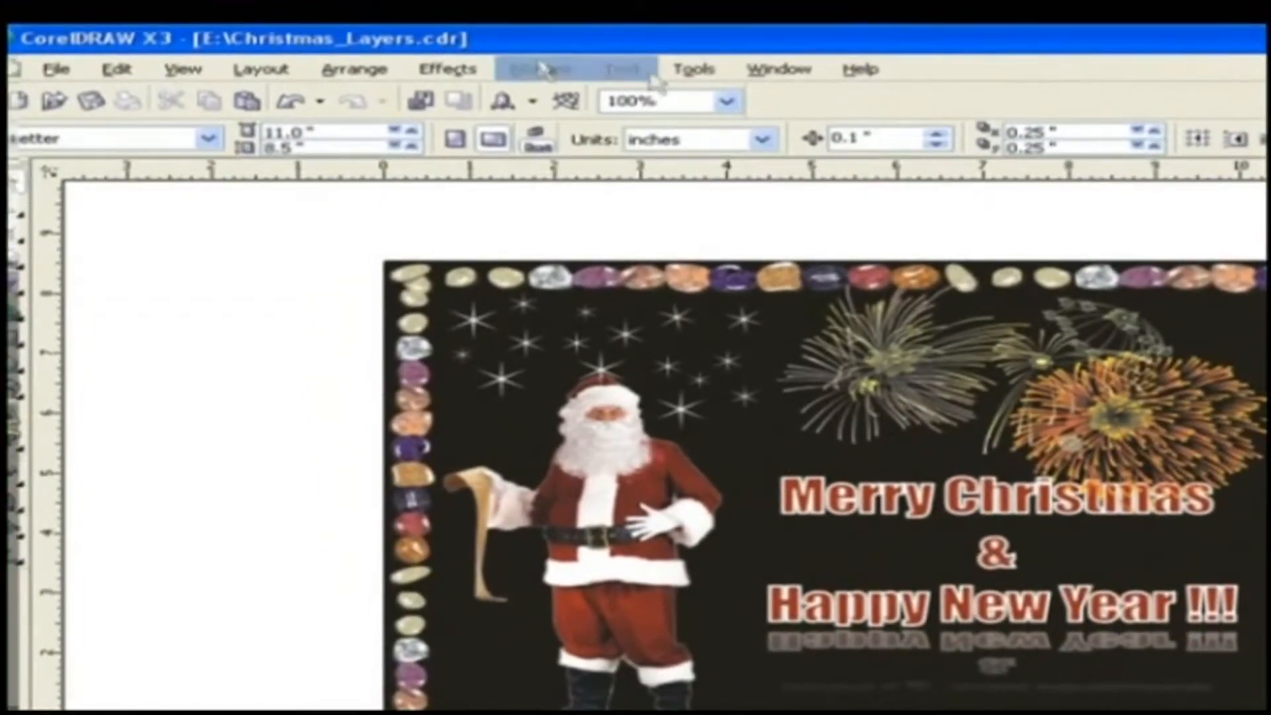
- Open the Object Manager docker and expand Layer 1 on Page 1 to list its objects
{"action": "left_click", "coordinate": [691, 83]}
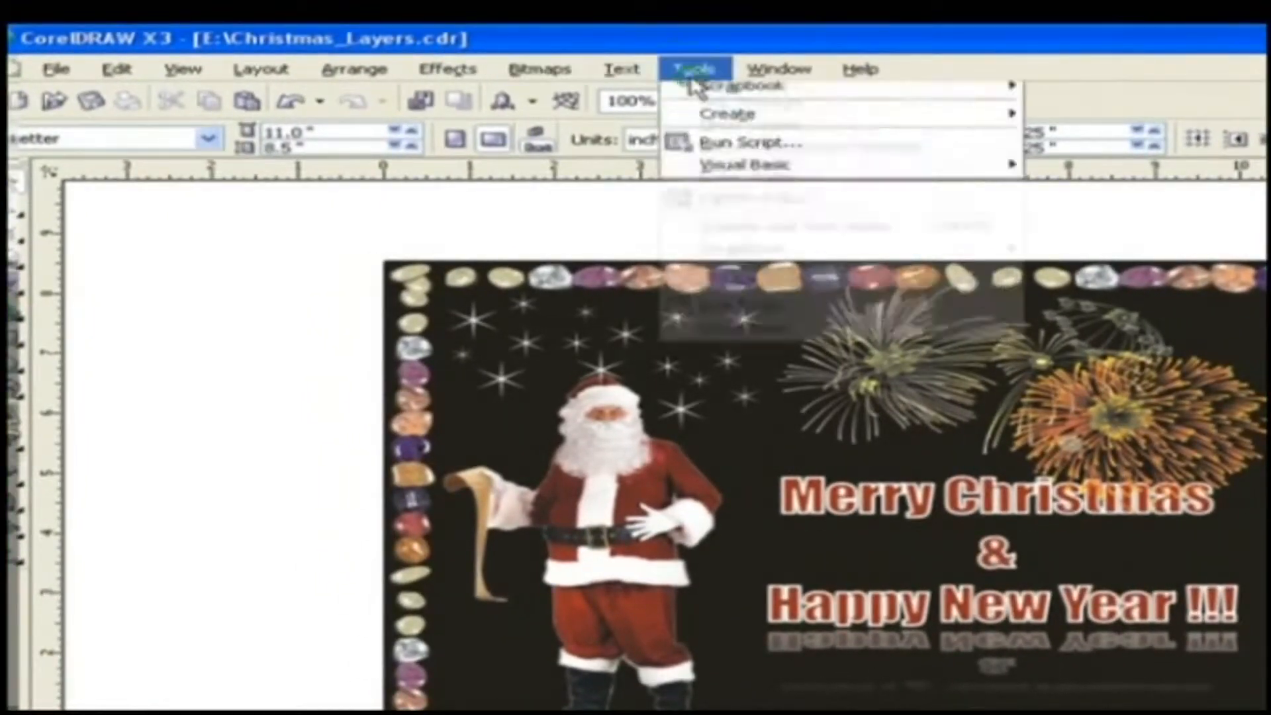
{"action": "left_click", "coordinate": [698, 192]}
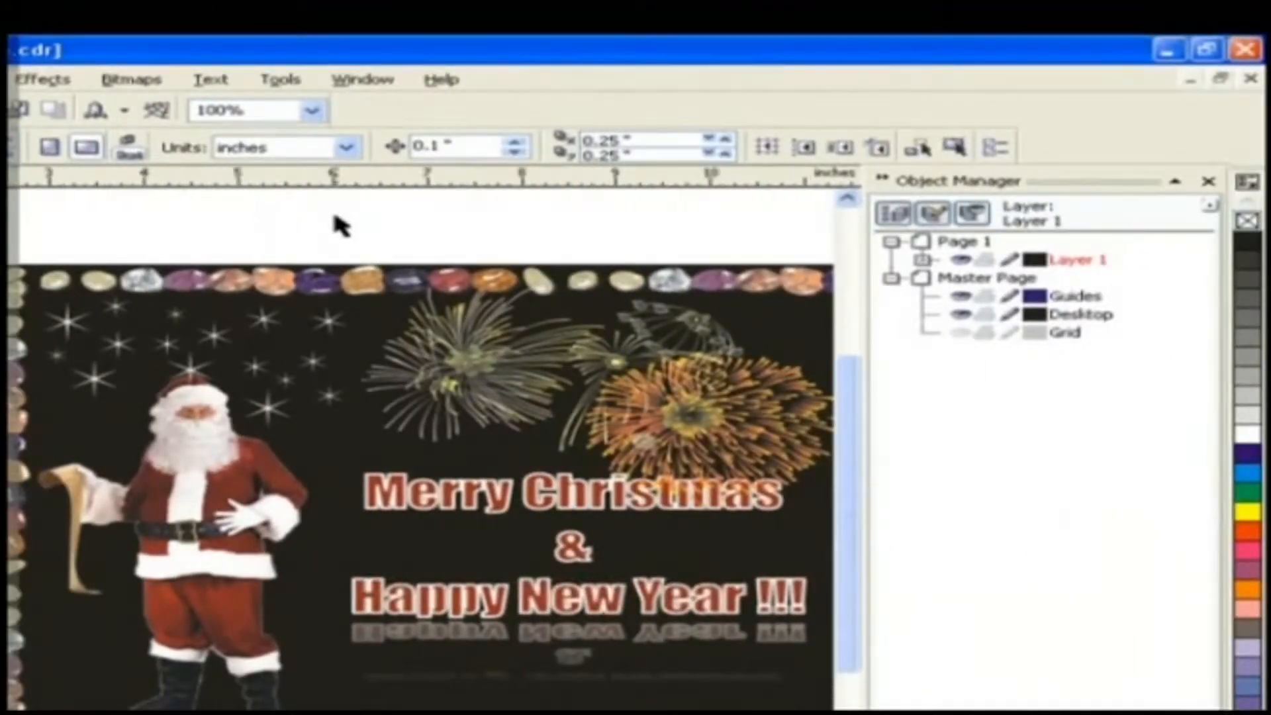
{"action": "key", "text": "F4"}
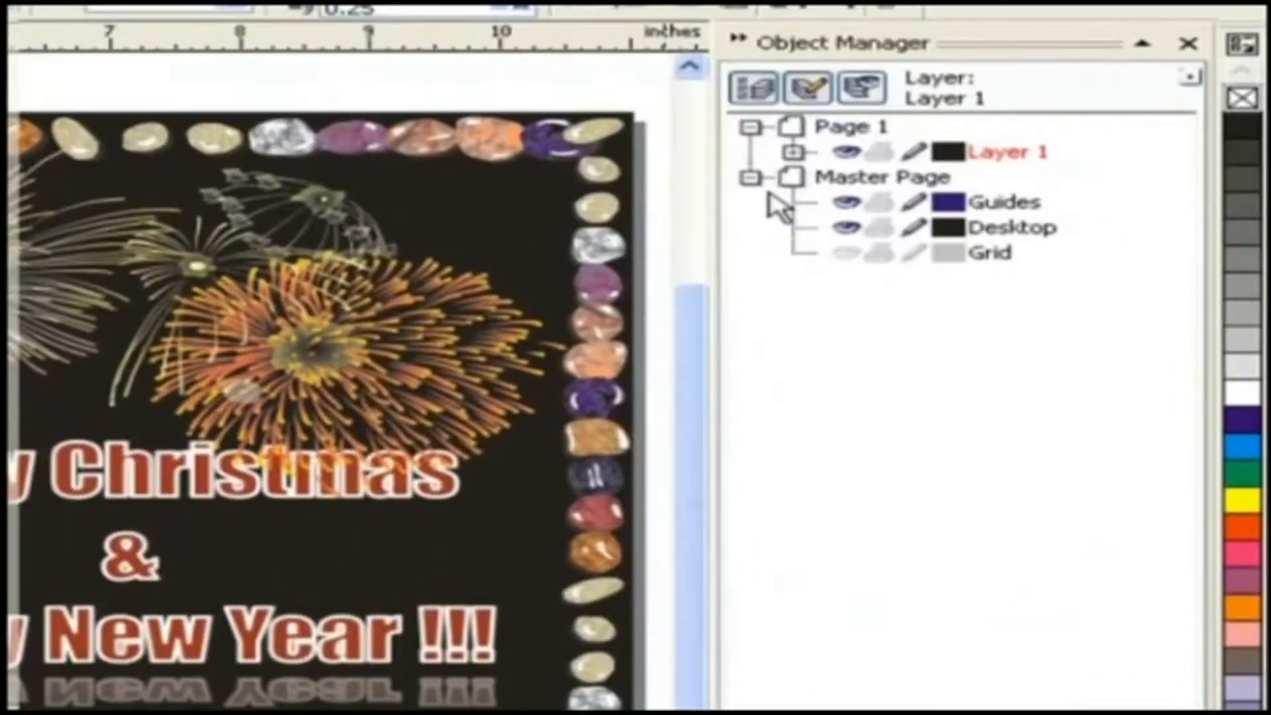
{"action": "left_click", "coordinate": [792, 152]}
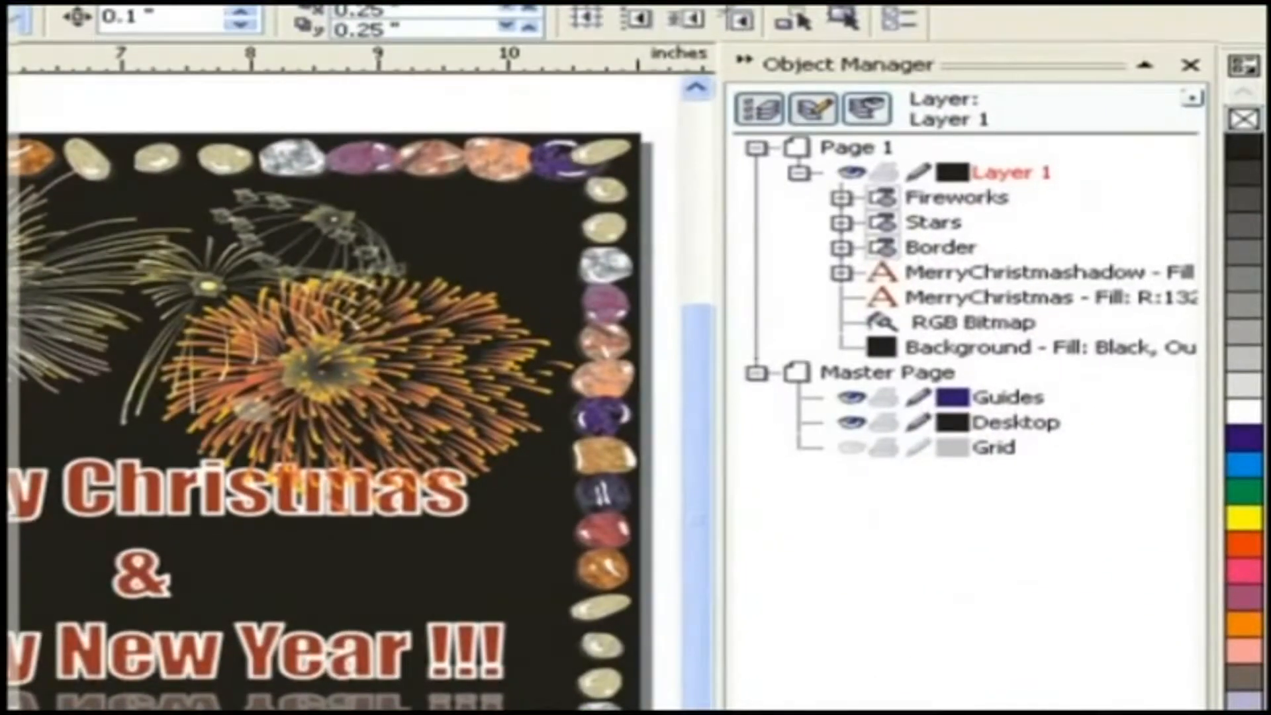
- Rename Layer 1 to Background
{"action": "right_click", "coordinate": [995, 175]}
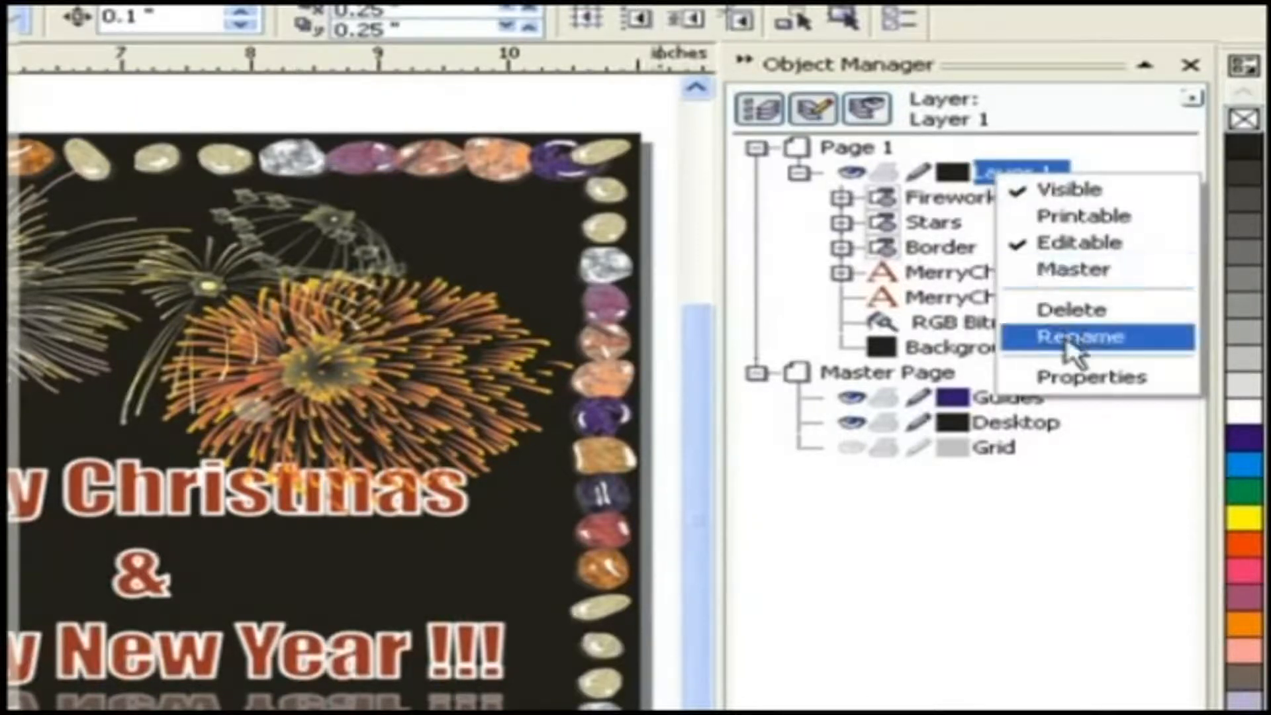
{"action": "left_click", "coordinate": [1069, 338]}
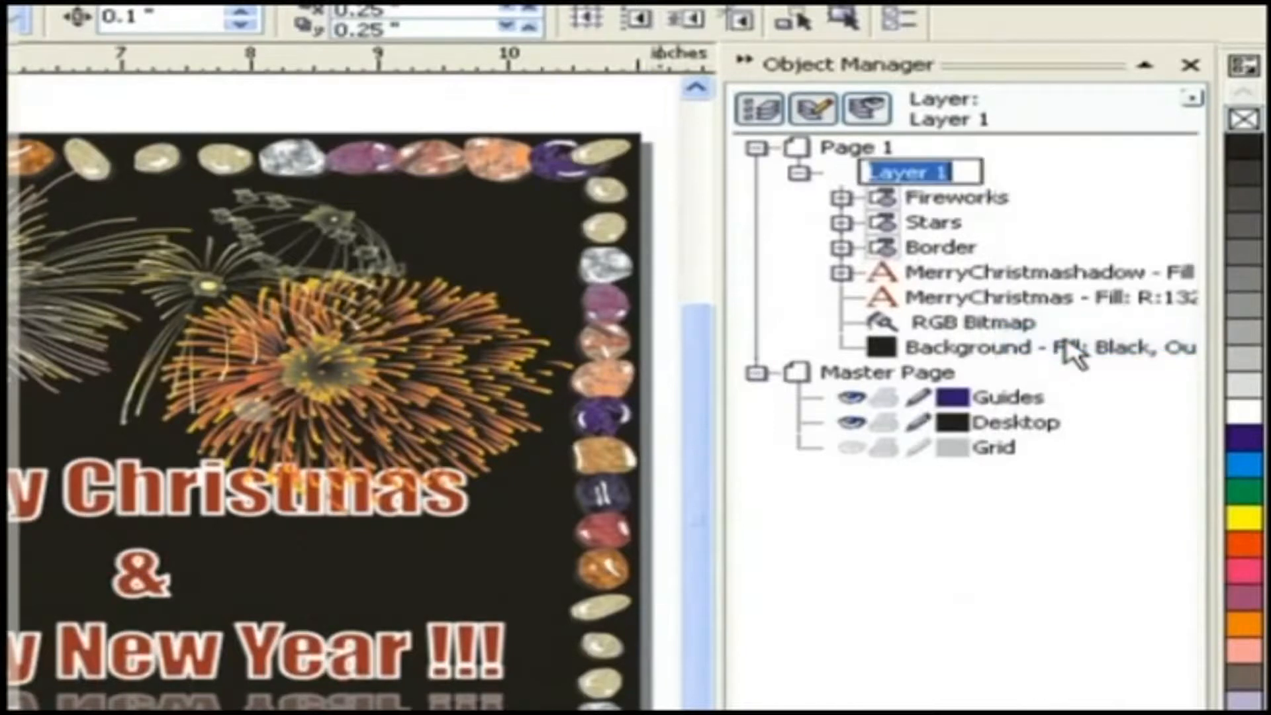
{"action": "type", "text": "Bac"}
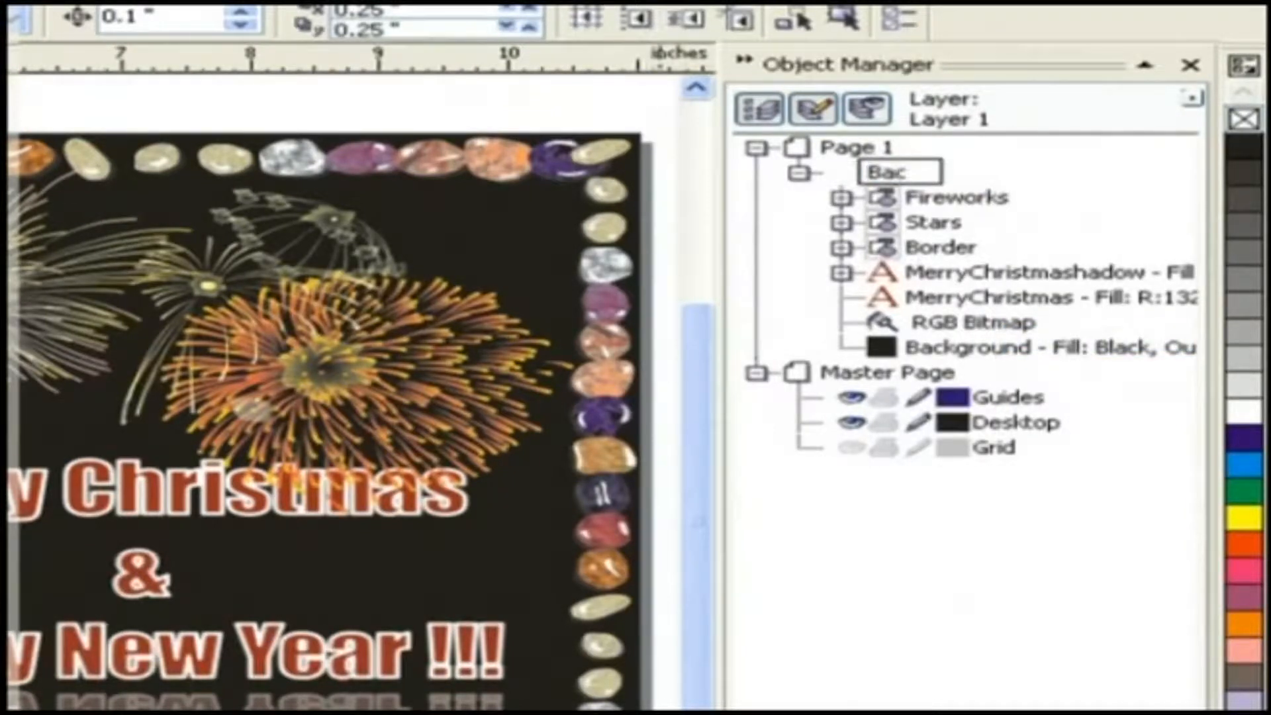
{"action": "type", "text": "kgrou"}
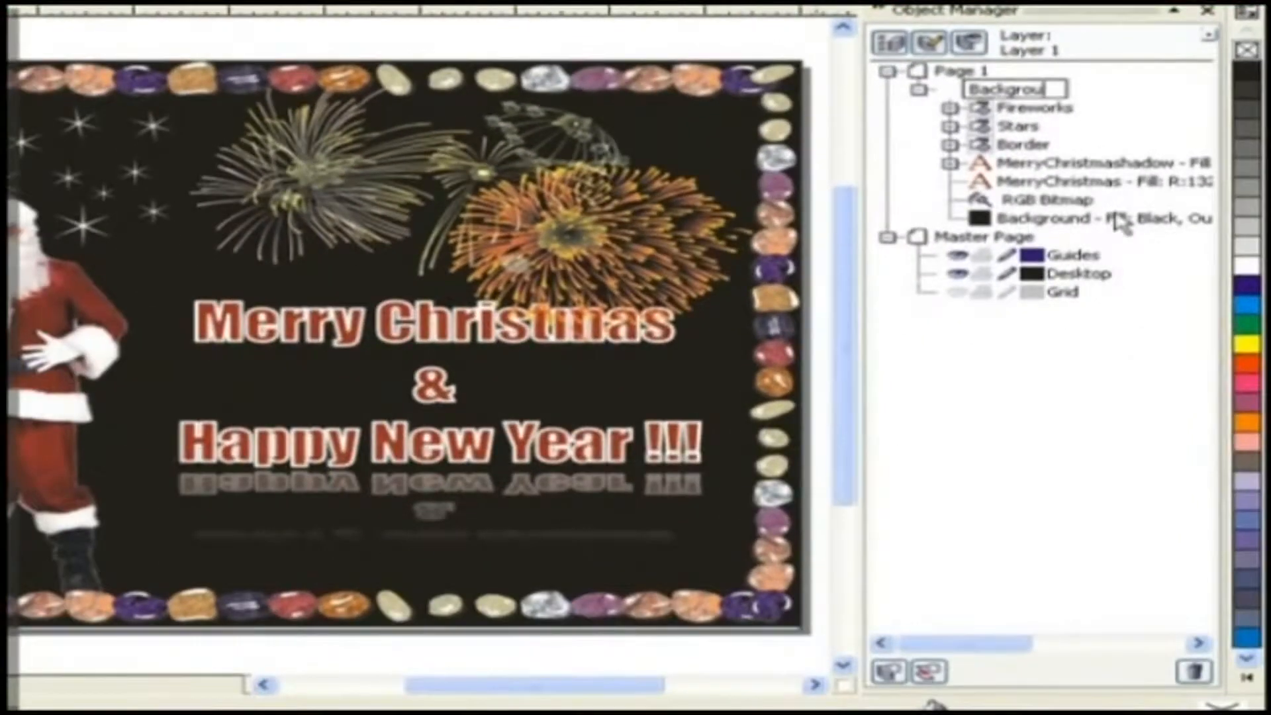
{"action": "type", "text": "nd"}
{"action": "key", "text": "Return"}
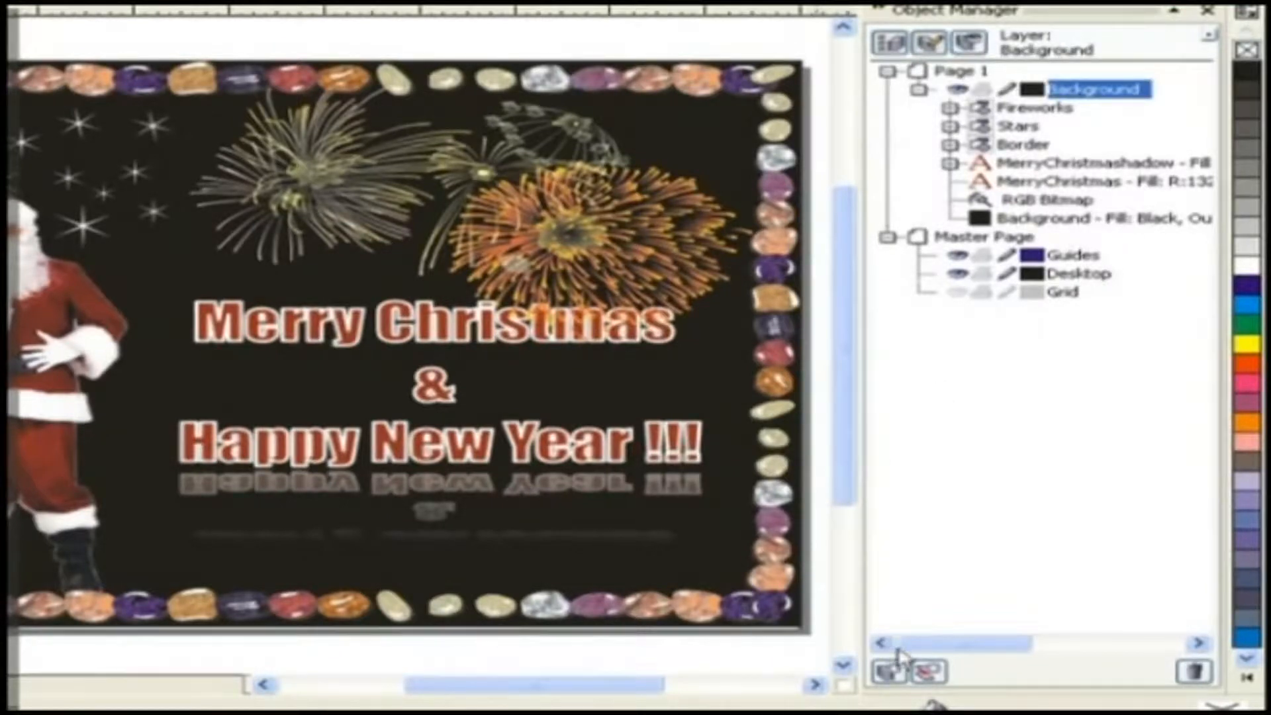
- Create a new layer and name it Text
{"action": "left_click", "coordinate": [887, 673]}
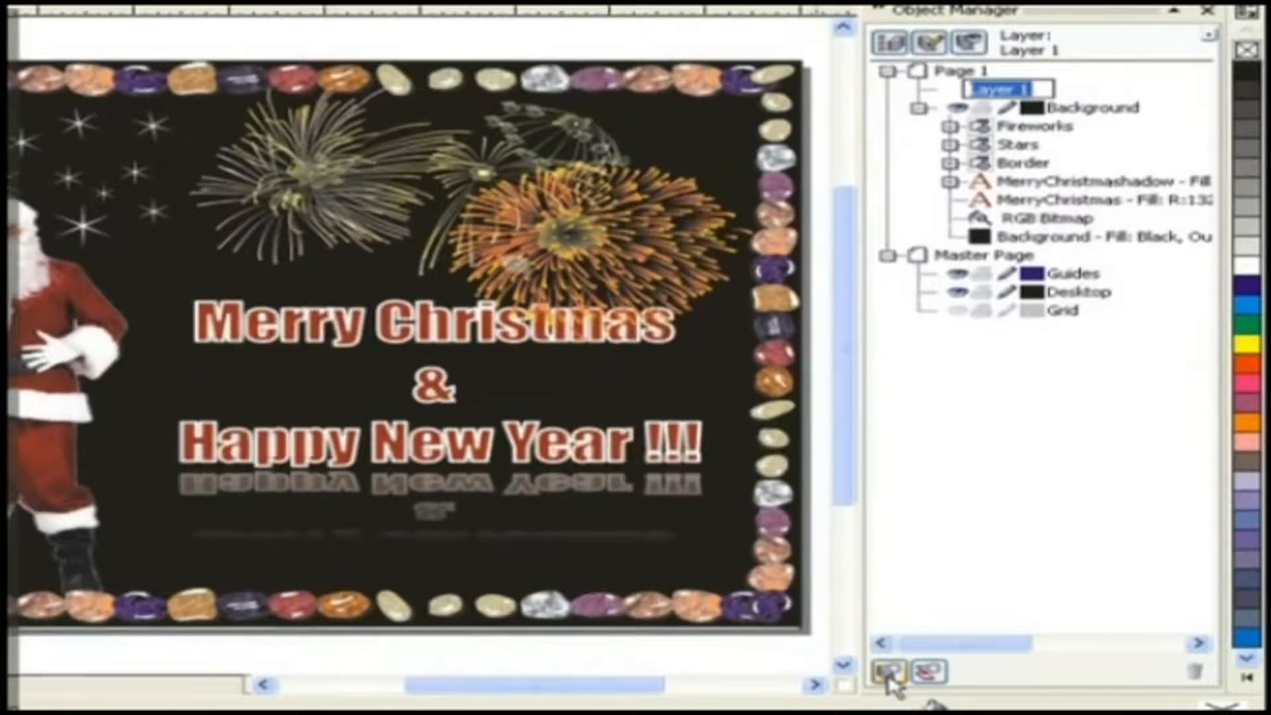
{"action": "type", "text": "Text"}
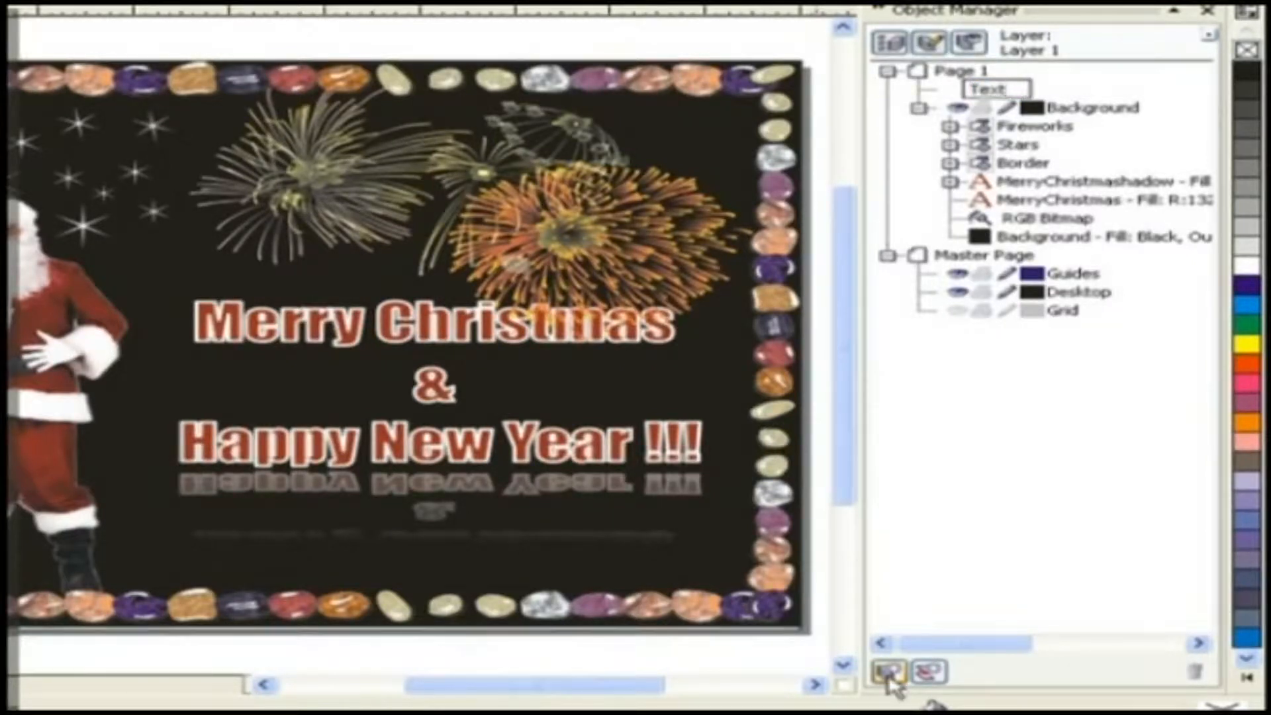
{"action": "key", "text": "Return"}
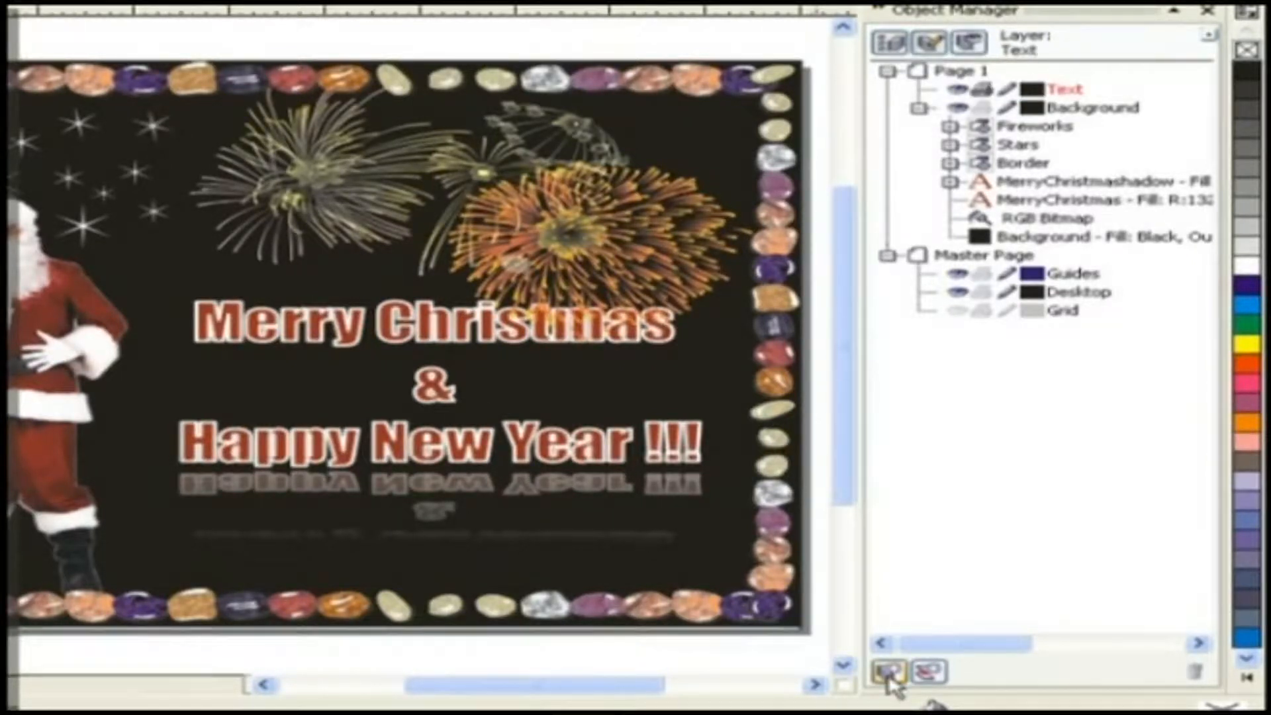
- Create another new layer and name it Objects
{"action": "left_click", "coordinate": [887, 674]}
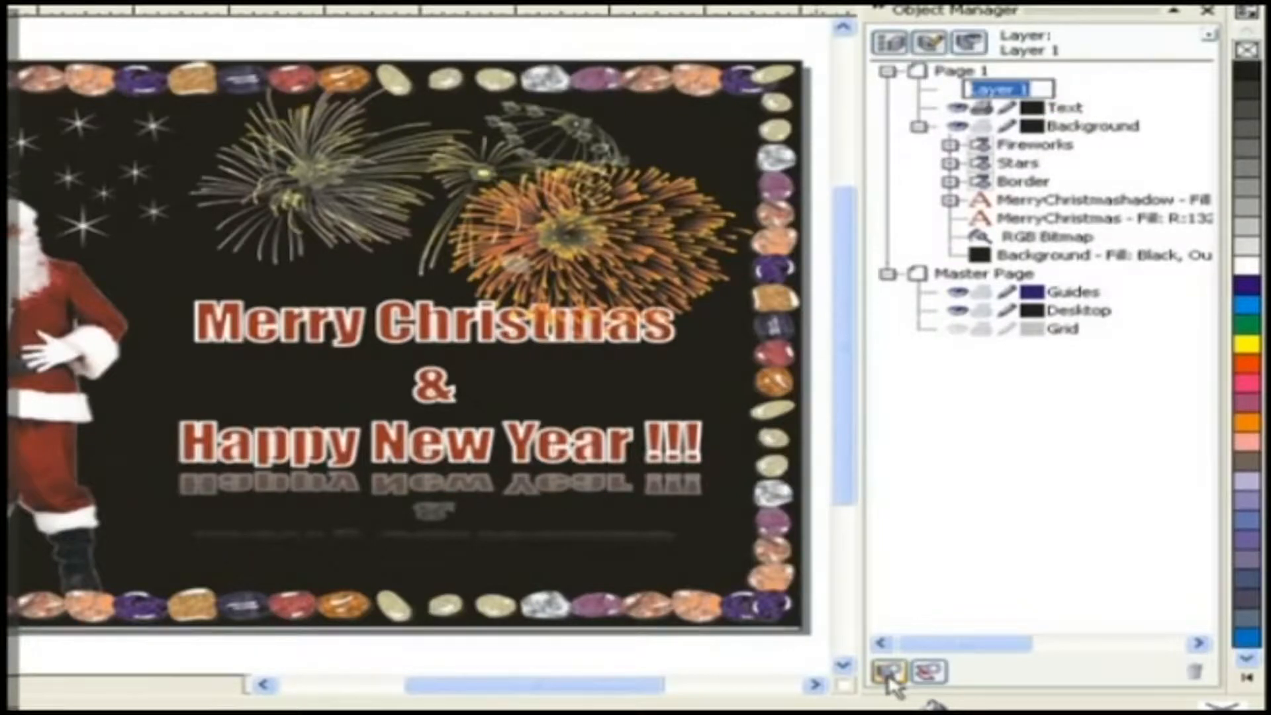
{"action": "type", "text": "Object"}
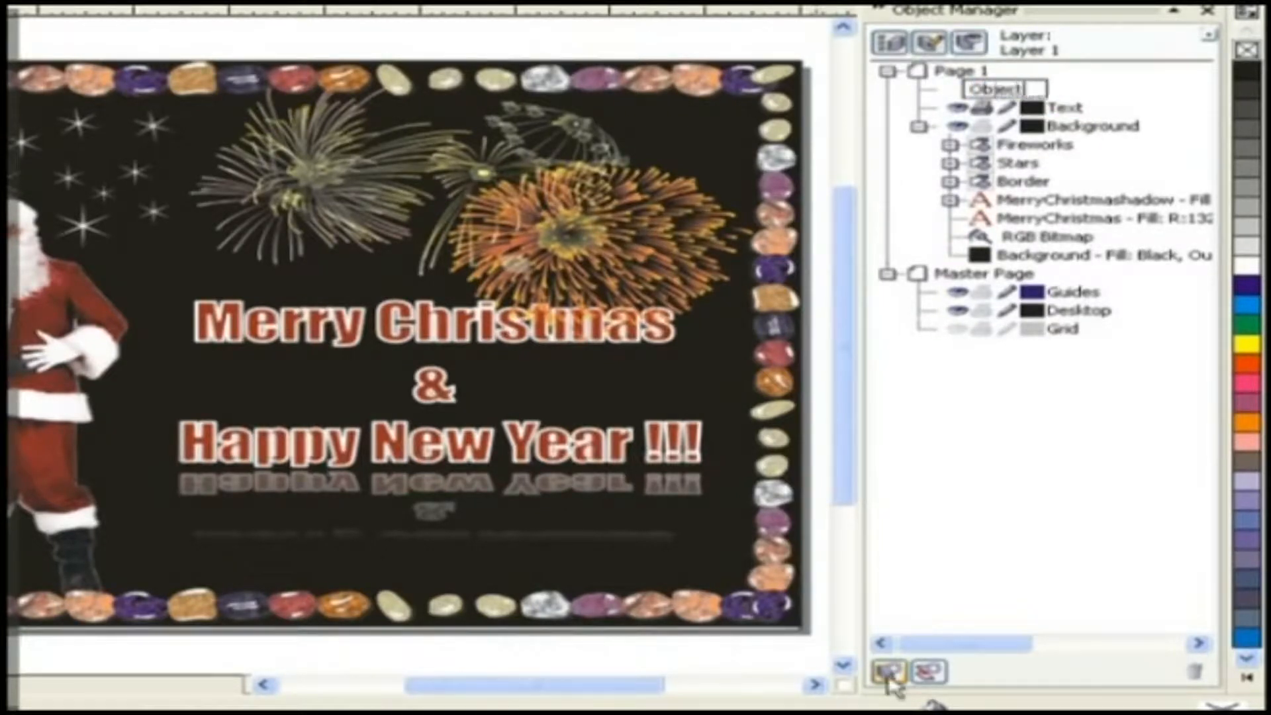
{"action": "type", "text": "s"}
{"action": "key", "text": "Return"}
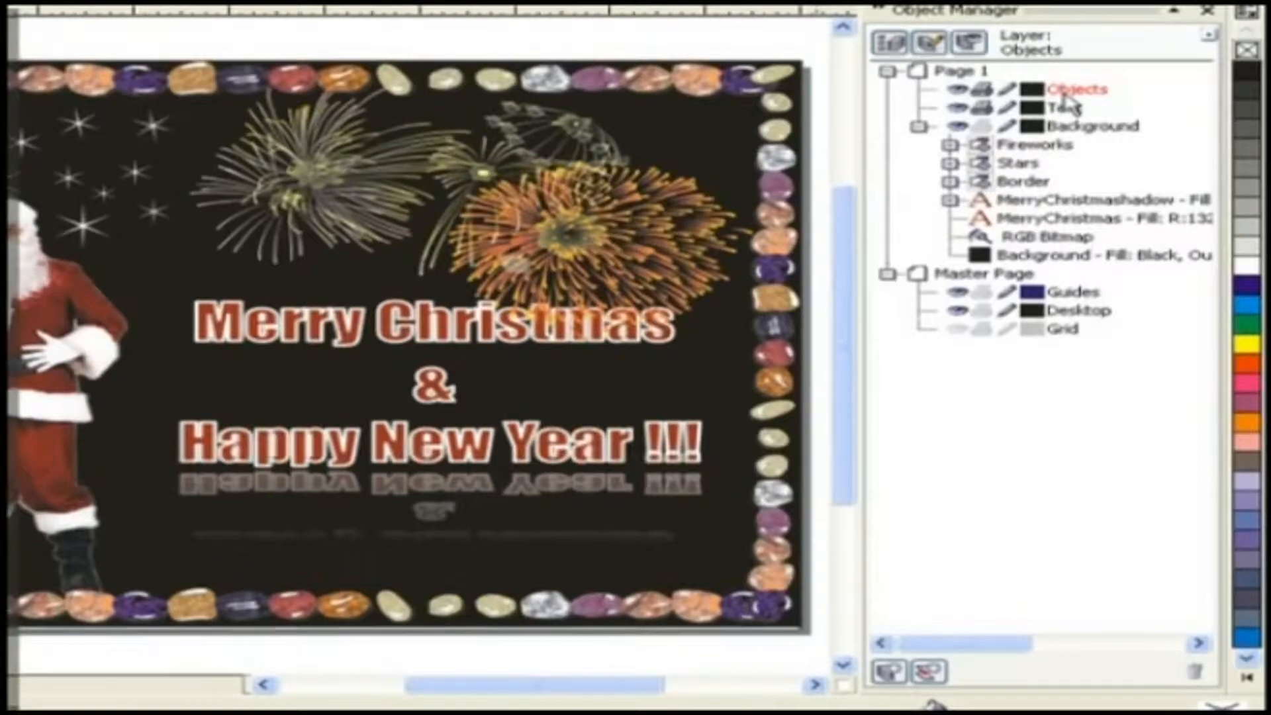
- Select the Merry Christmas text and its shadow and move them onto the Text layer
{"action": "left_click", "coordinate": [442, 341]}
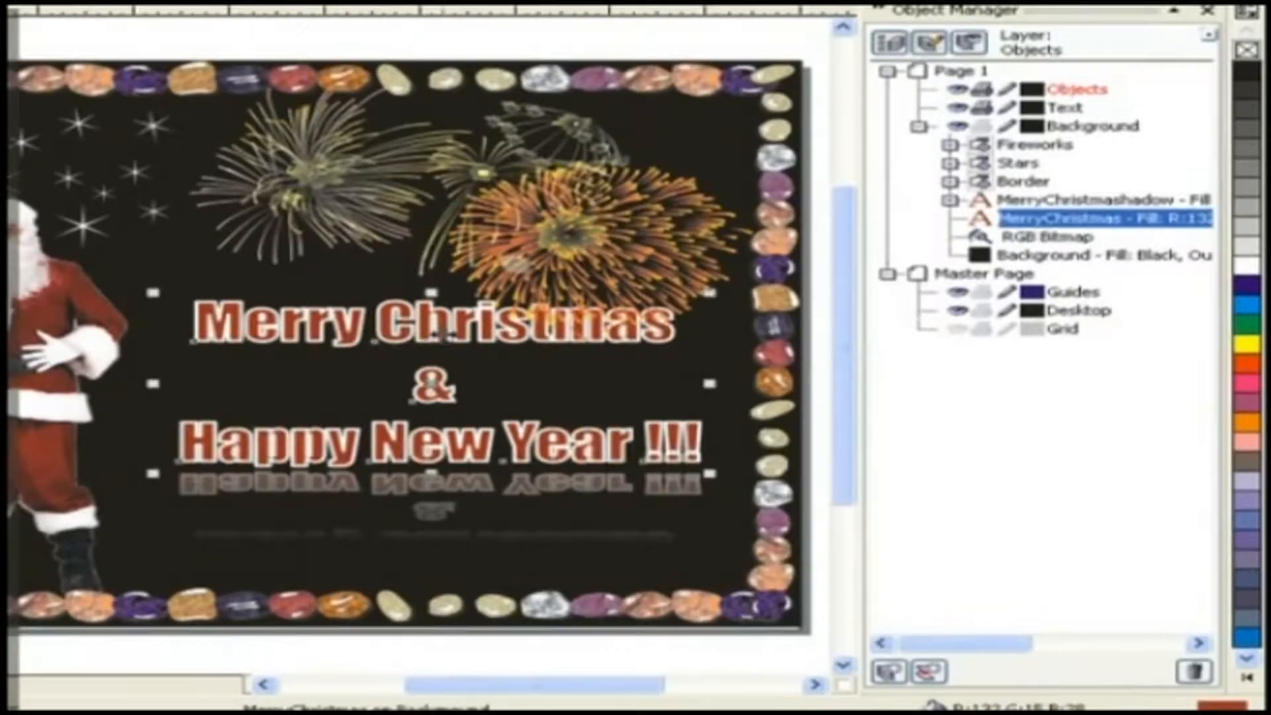
{"action": "left_click", "coordinate": [474, 492], "text": "shift"}
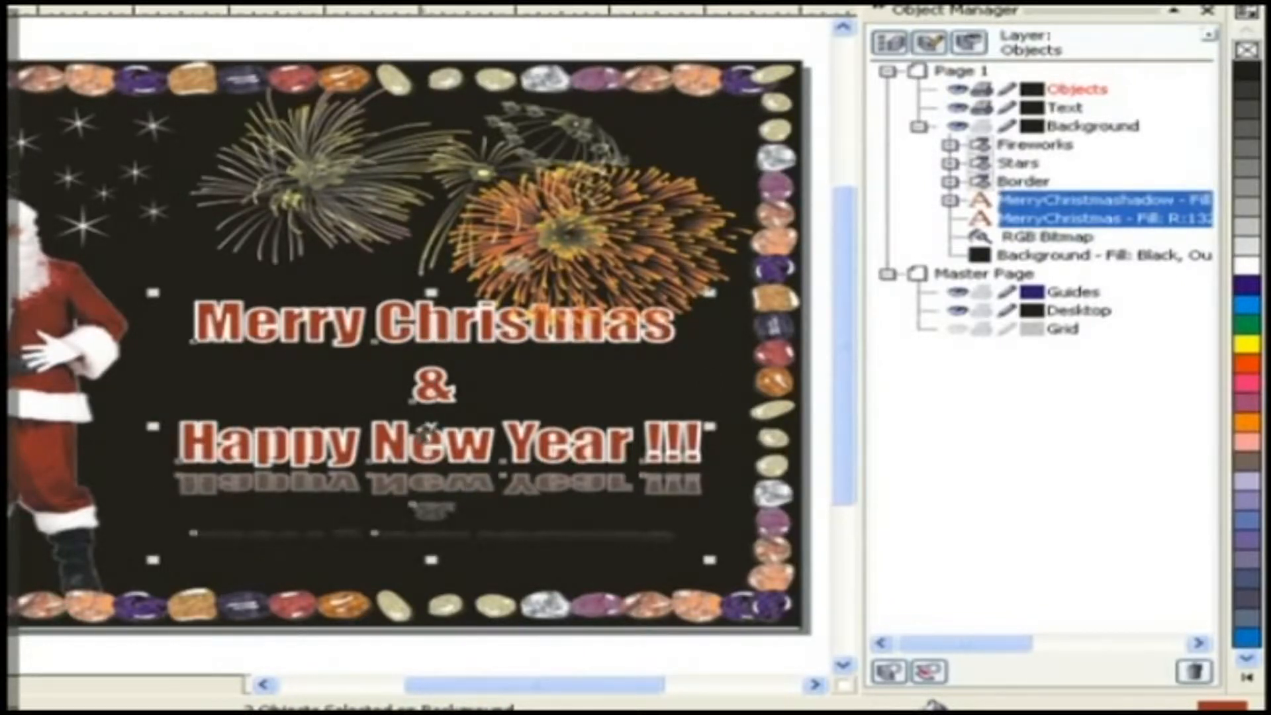
{"action": "left_click_drag", "start_coordinate": [431, 427], "coordinate": [740, 232]}
{"action": "left_click_drag", "start_coordinate": [814, 196], "coordinate": [1052, 110]}
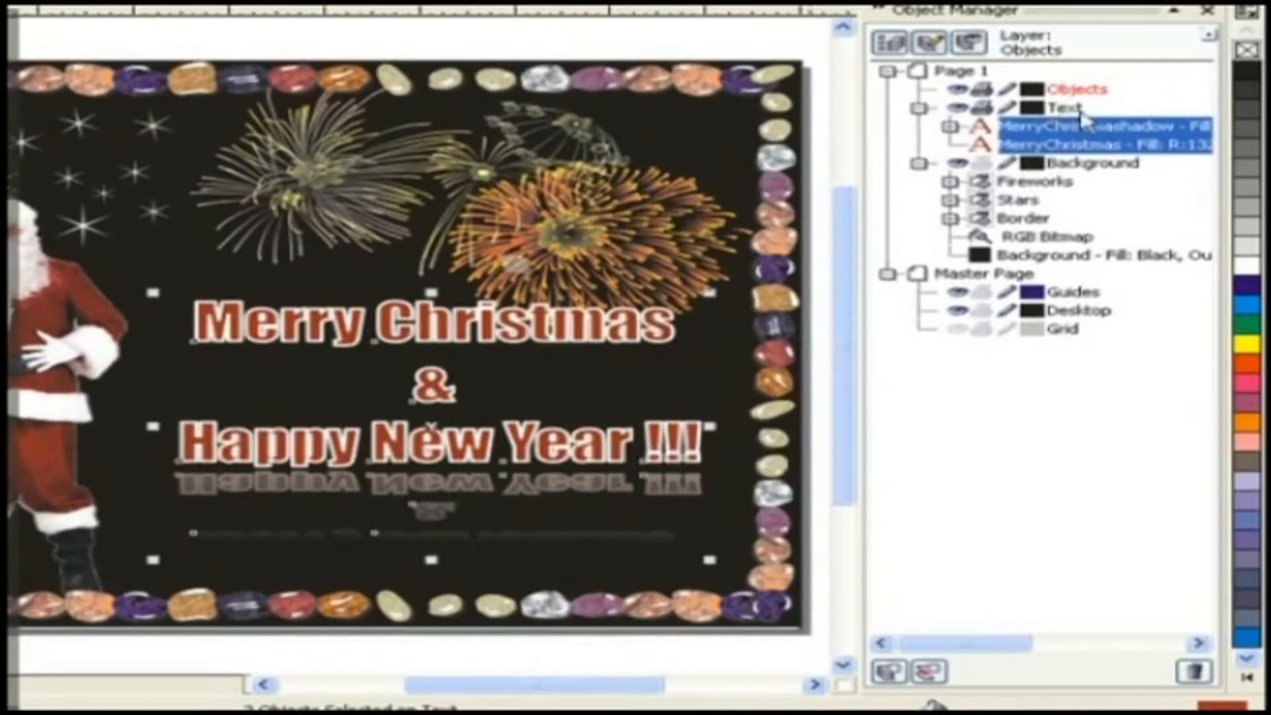
{"action": "left_click", "coordinate": [919, 108]}
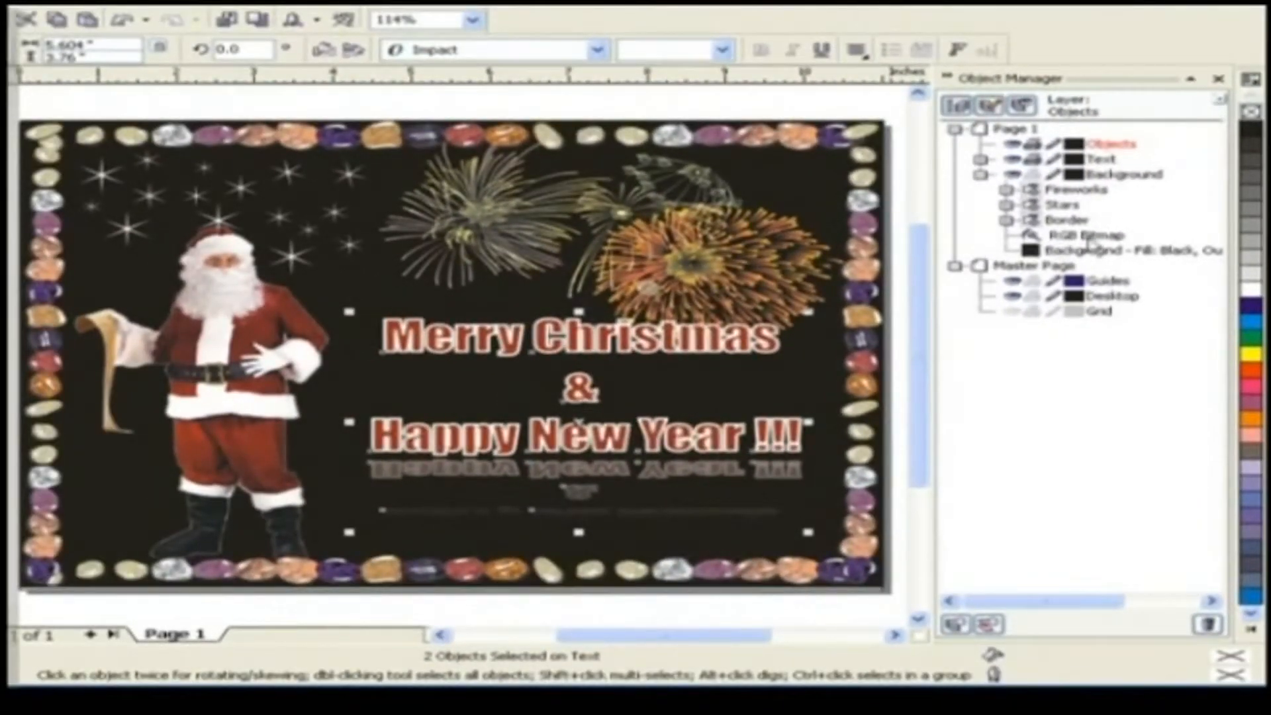
- Select the Fireworks, Stars, Border groups and RGB Bitmap and move them onto the Objects layer
{"action": "left_click", "coordinate": [1086, 235]}
{"action": "left_click", "coordinate": [1069, 219], "text": "shift"}
{"action": "left_click", "coordinate": [1065, 205], "text": "shift"}
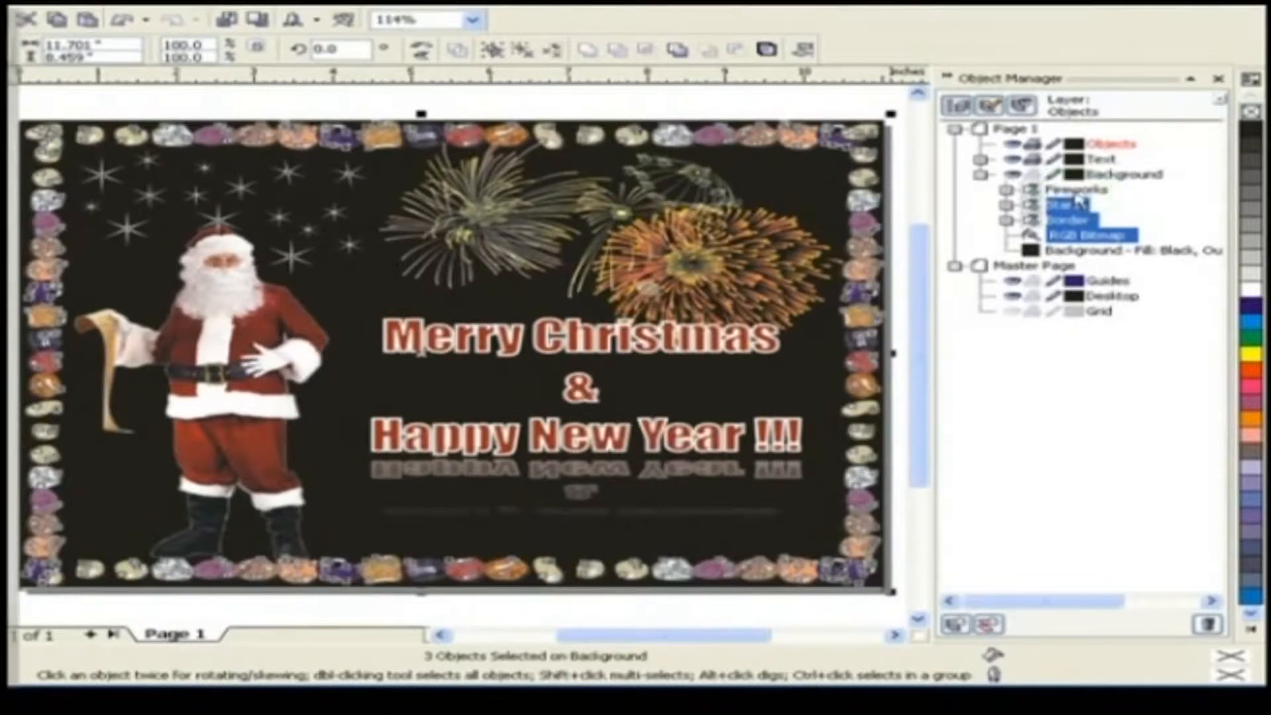
{"action": "left_click", "coordinate": [1073, 189], "text": "shift"}
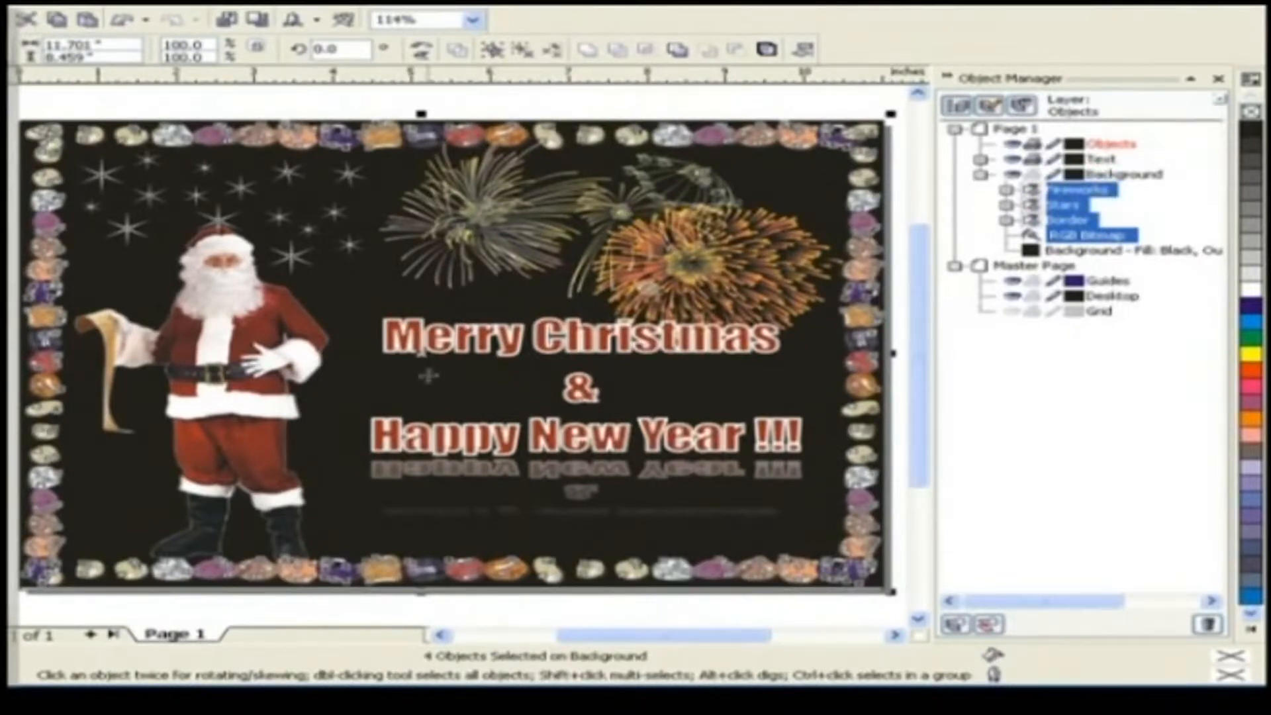
{"action": "left_click_drag", "start_coordinate": [421, 352], "coordinate": [1019, 137]}
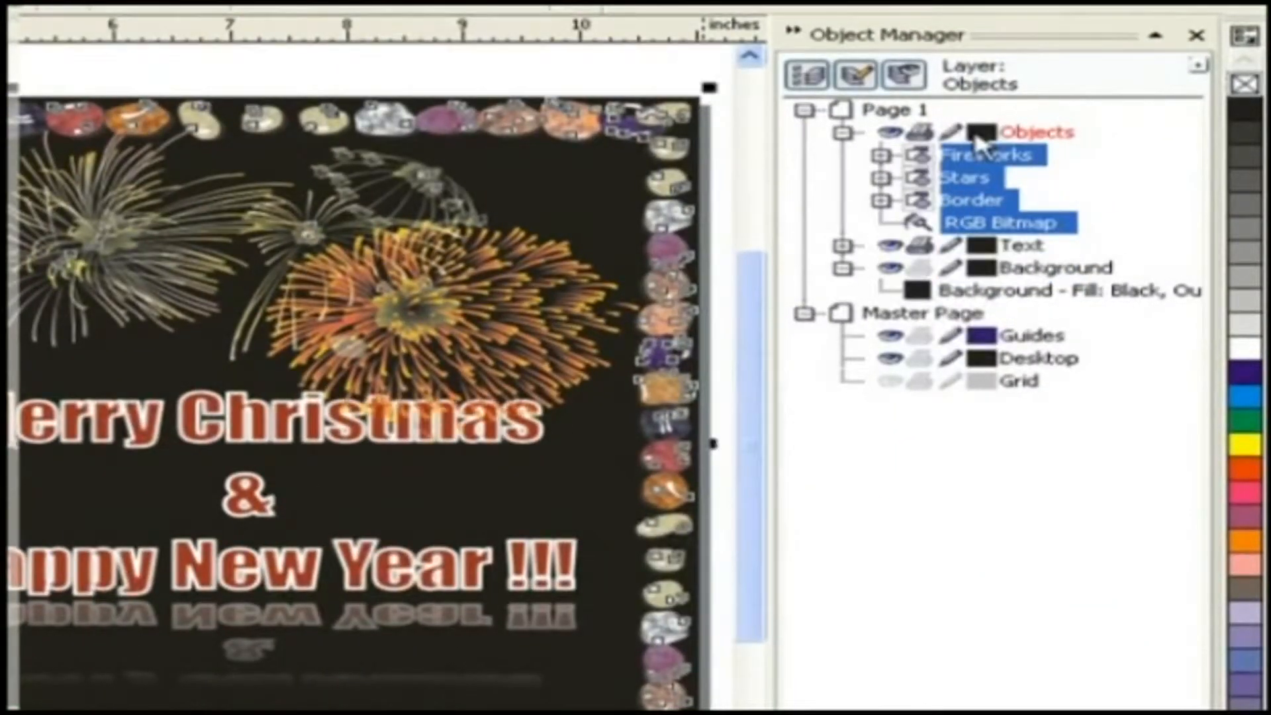
{"action": "left_click", "coordinate": [843, 132]}
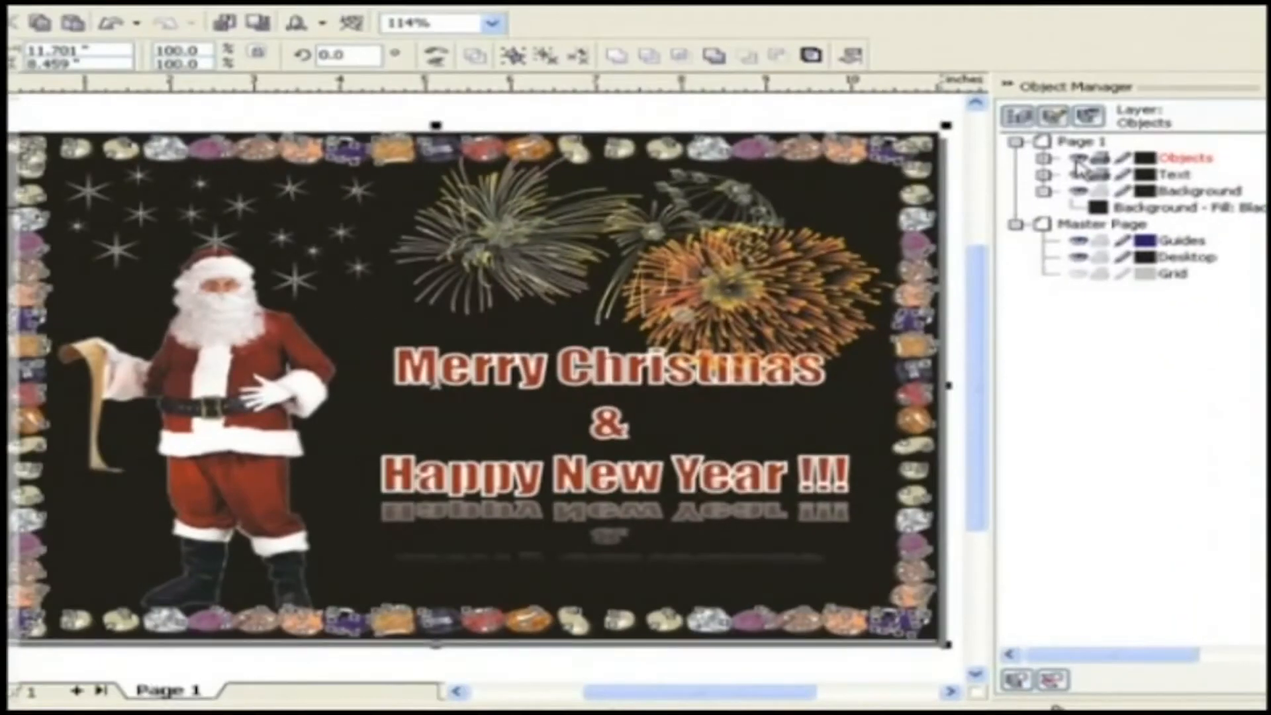
- Select the Text layer and hide it
{"action": "left_click", "coordinate": [1172, 174]}
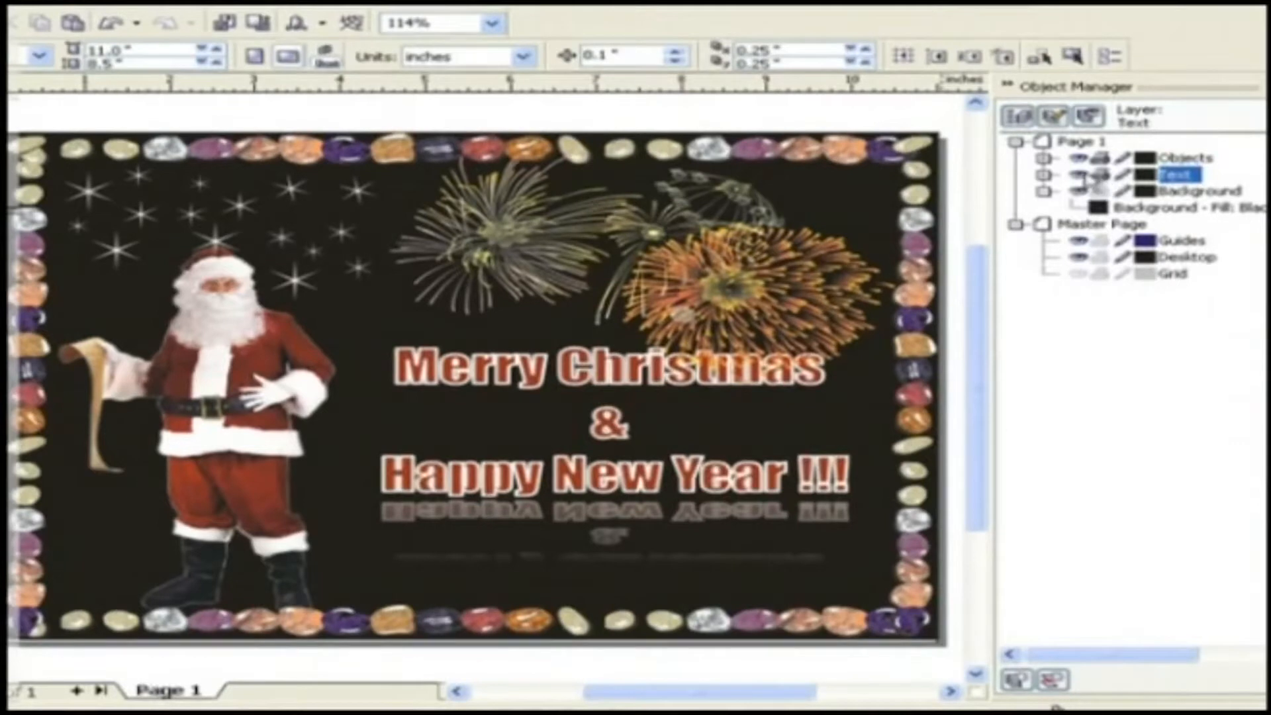
{"action": "left_click", "coordinate": [1079, 174]}
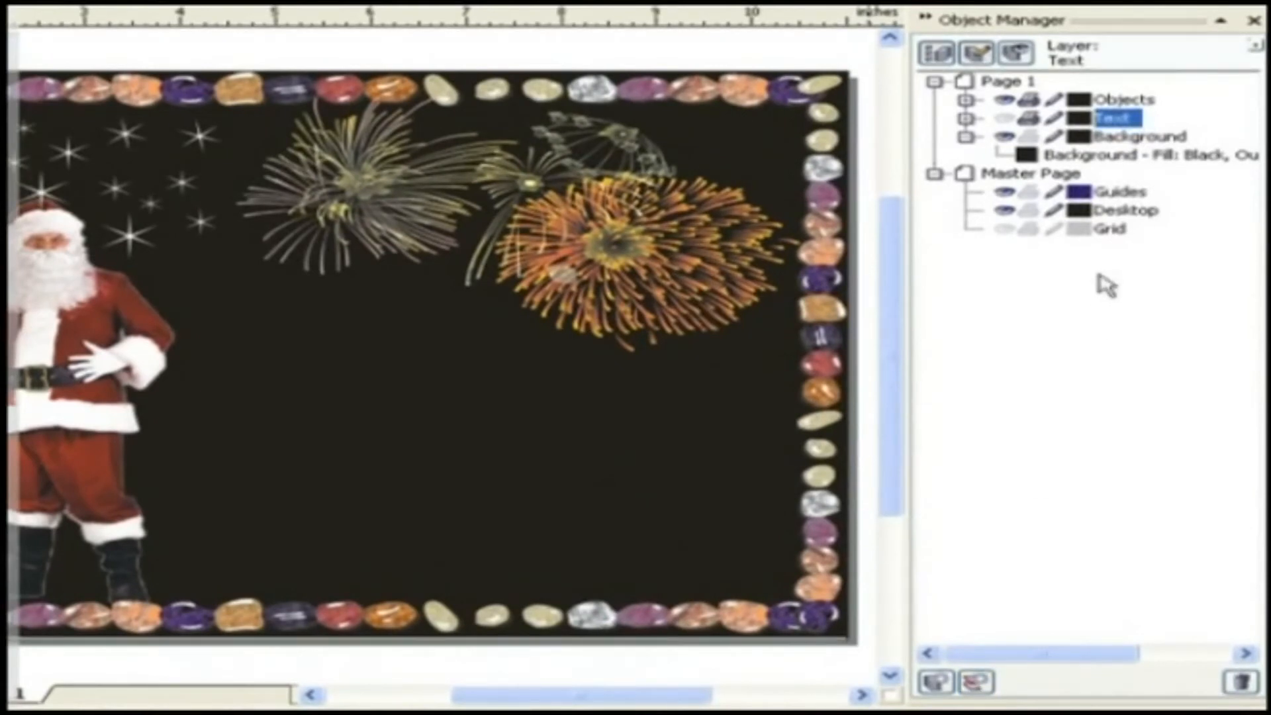
- Move the Objects layer below the Text layer in the layer order
{"action": "left_click", "coordinate": [1133, 100]}
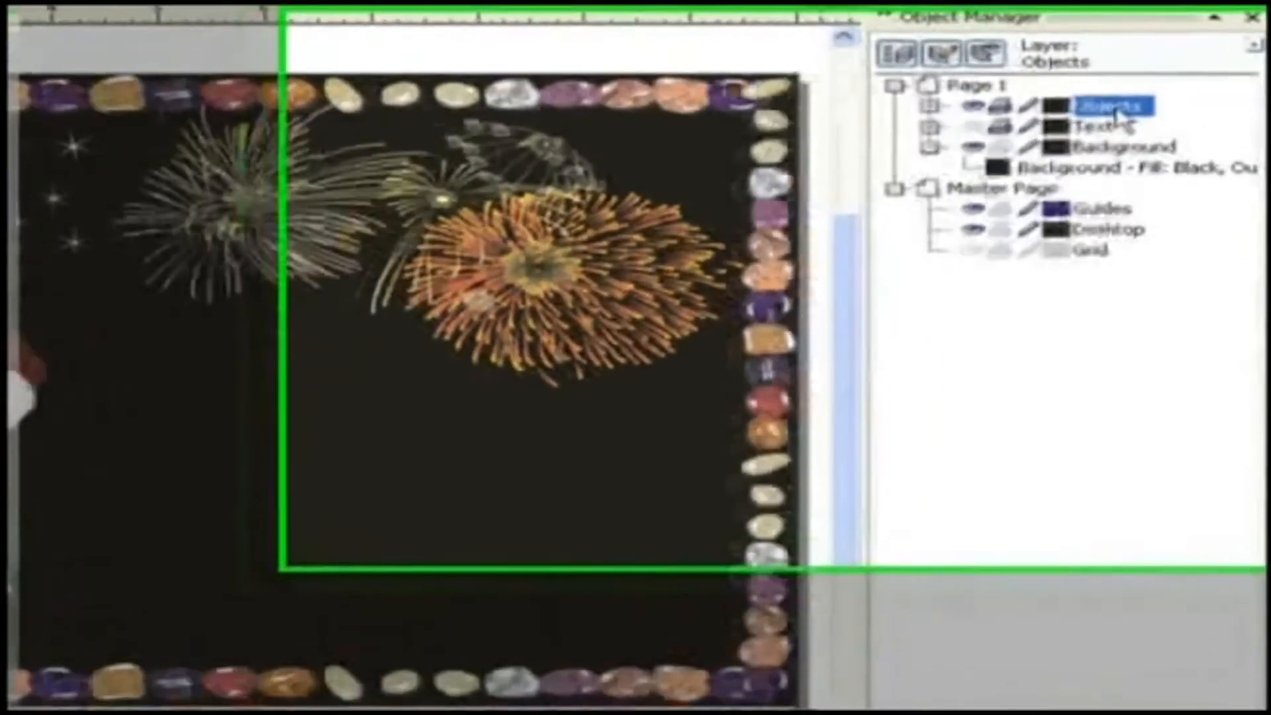
{"action": "left_click_drag", "start_coordinate": [1076, 129], "coordinate": [1075, 173]}
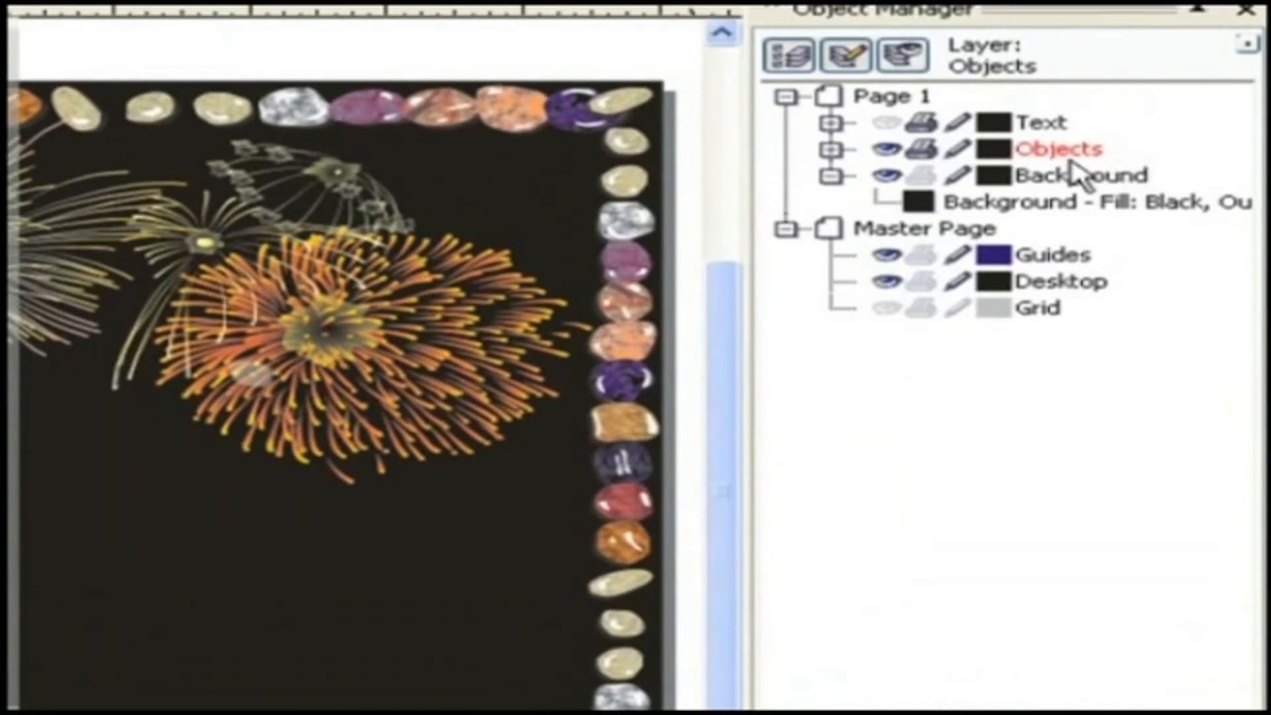